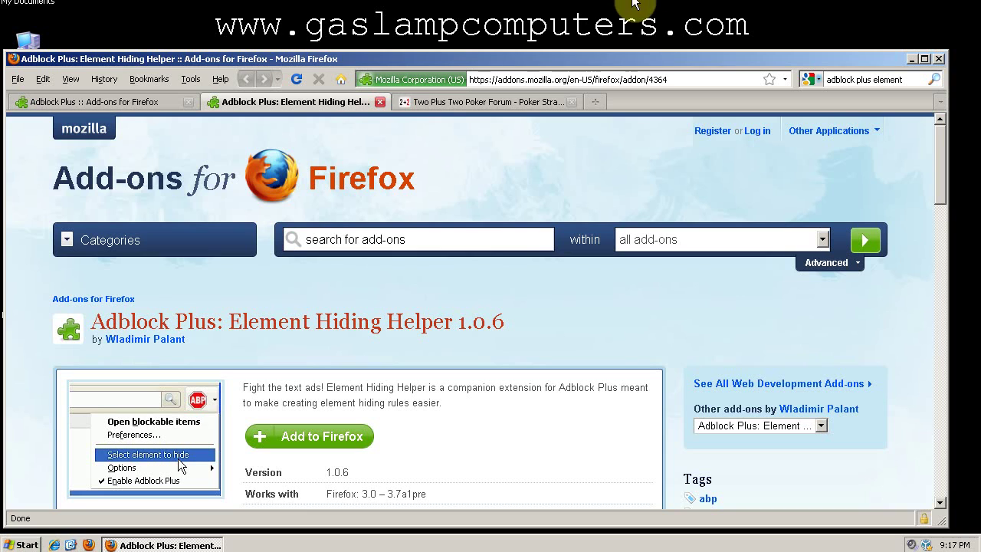
# Look over the Adblock Plus and Element Hiding Helper add-on pages
pyautogui.click(163, 104)
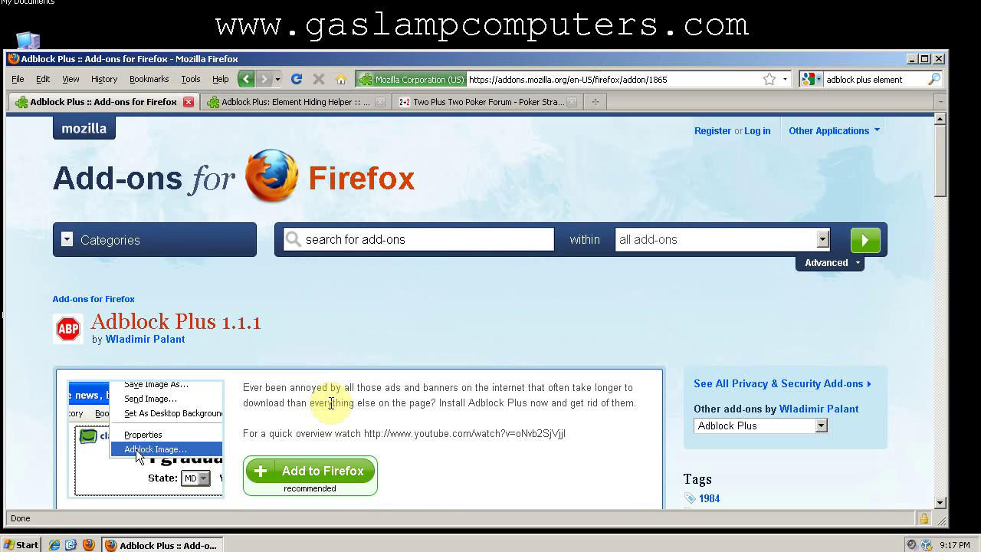
pyautogui.scroll(-1, 345, 394)
pyautogui.scroll(-1, 348, 392)
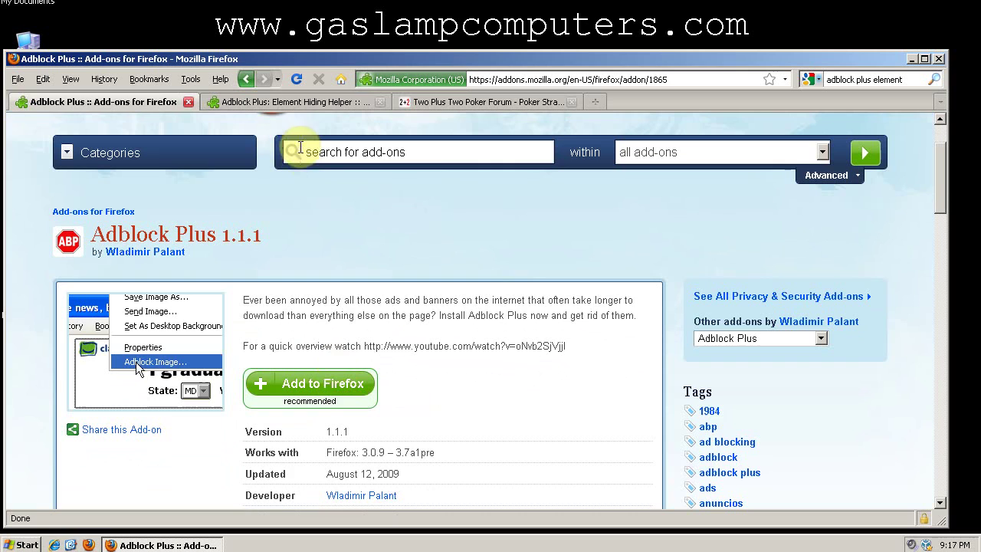
pyautogui.click(311, 99)
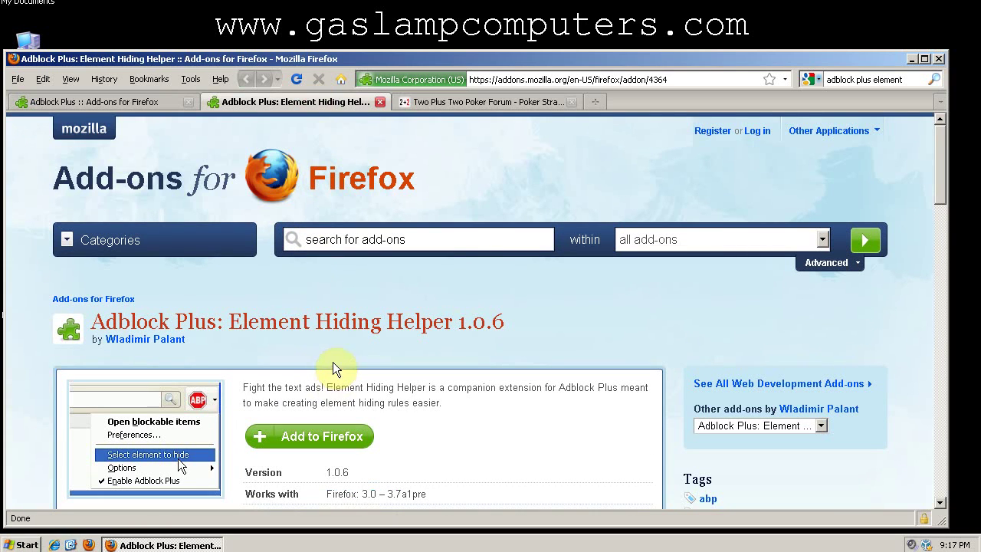
# Install Adblock Plus from its add-on page
pyautogui.click(135, 102)
pyautogui.click(327, 385)
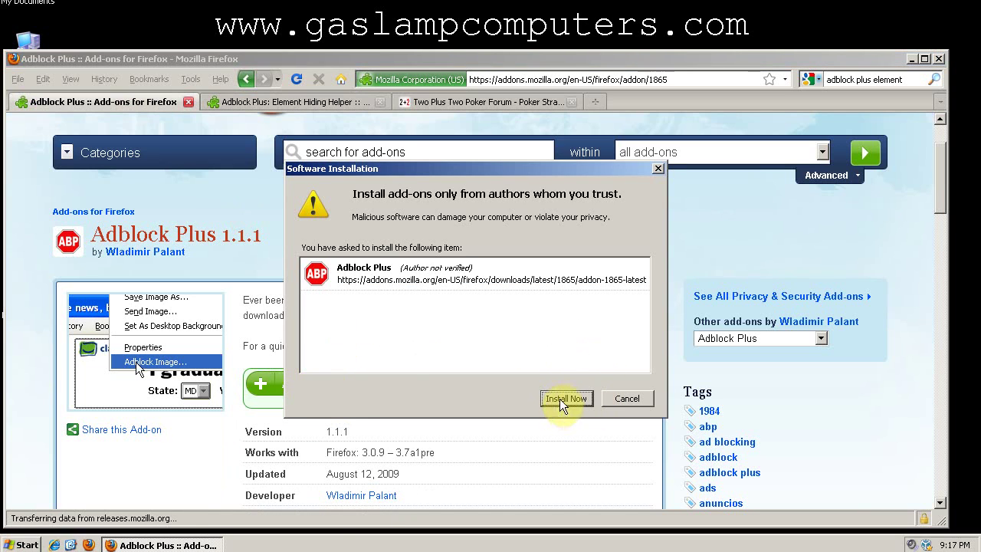
pyautogui.click(563, 399)
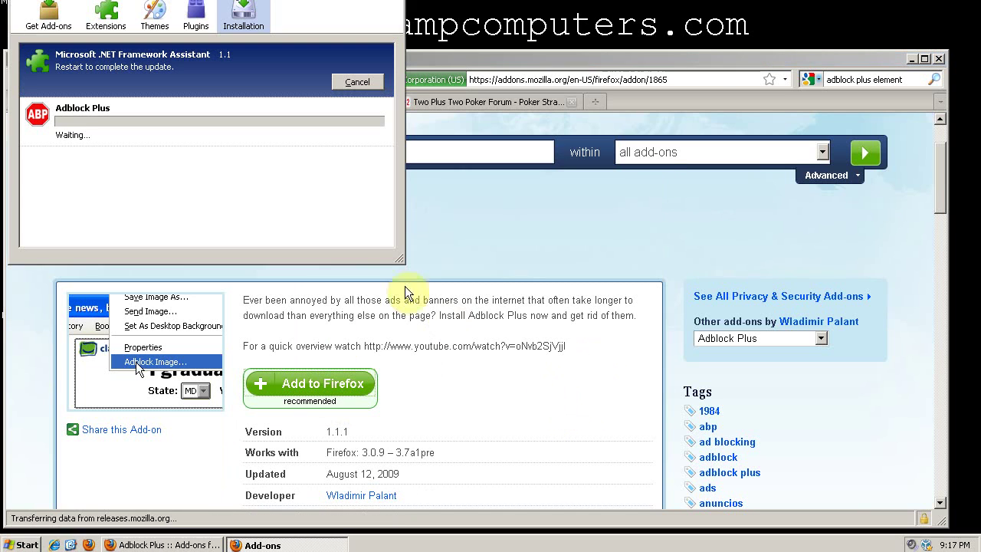
# Install Element Hiding Helper from its add-on page
pyautogui.click(448, 59)
pyautogui.click(349, 103)
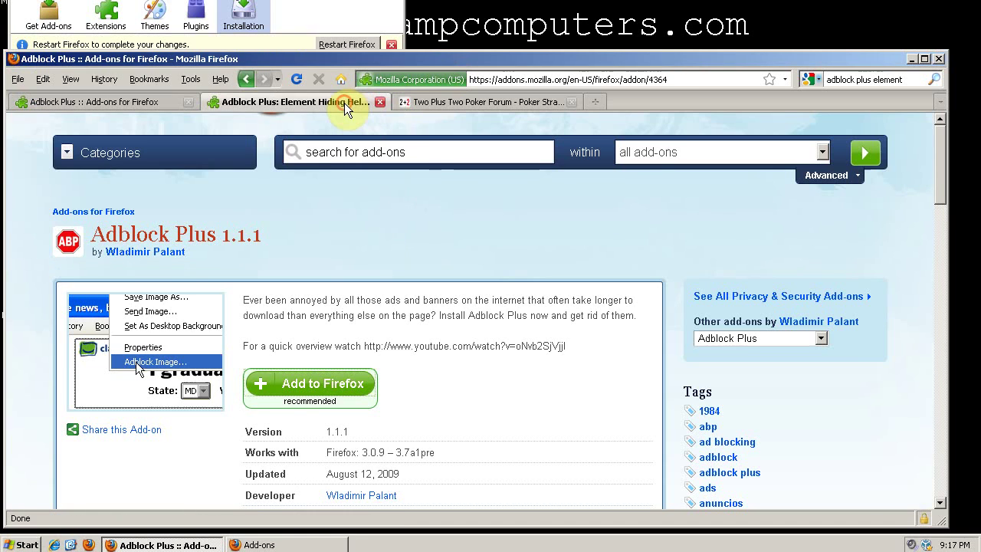
pyautogui.click(299, 441)
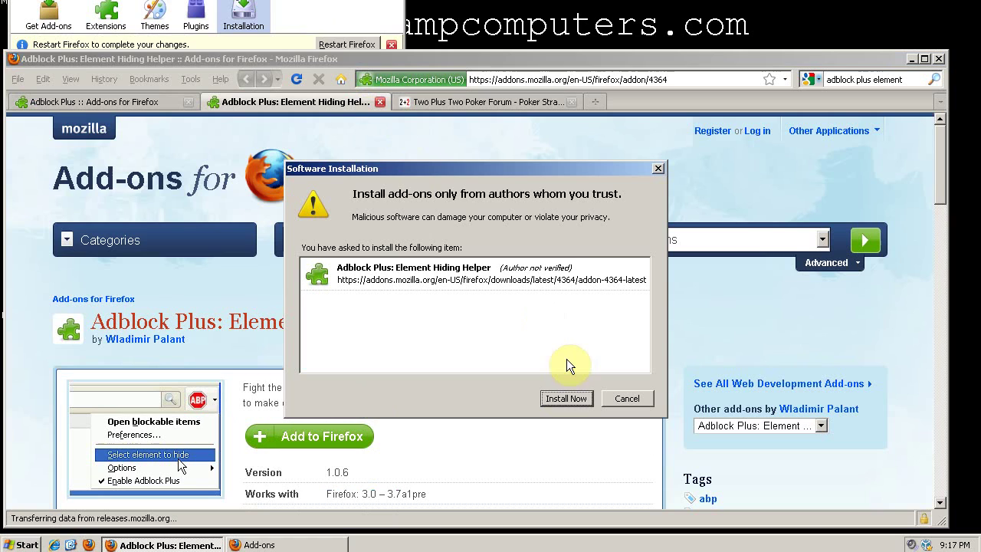
pyautogui.click(565, 399)
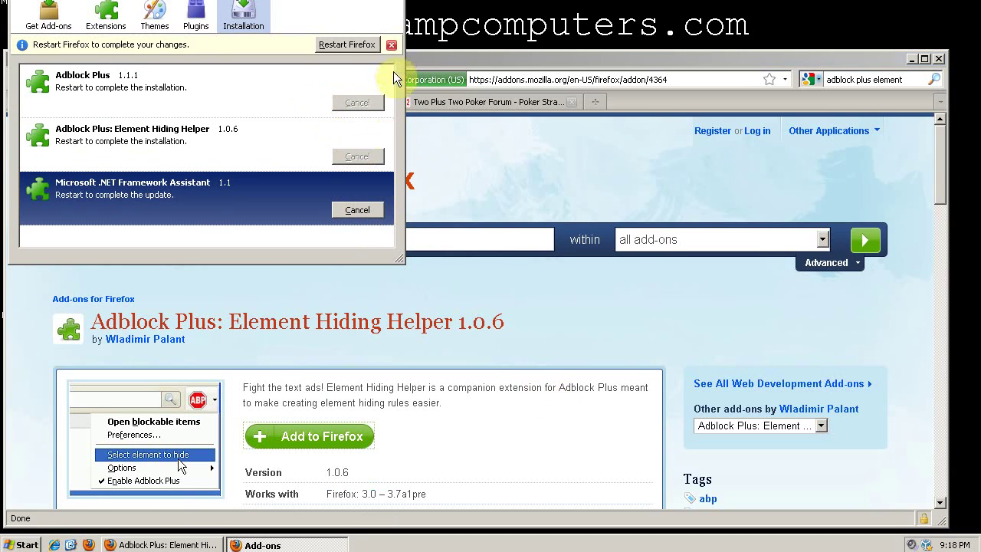
pyautogui.click(487, 102)
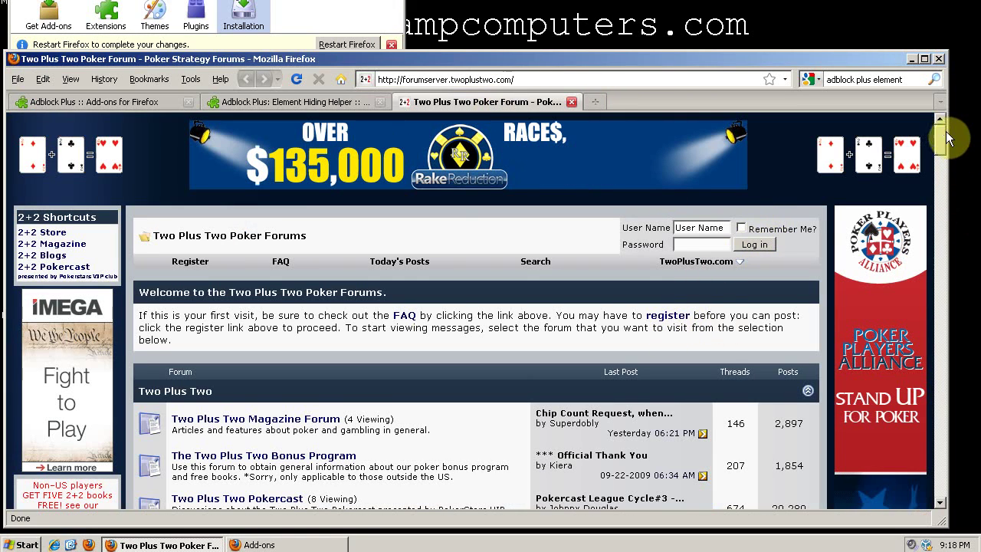
pyautogui.scroll(-3, 943, 148)
pyautogui.scroll(-2, 943, 147)
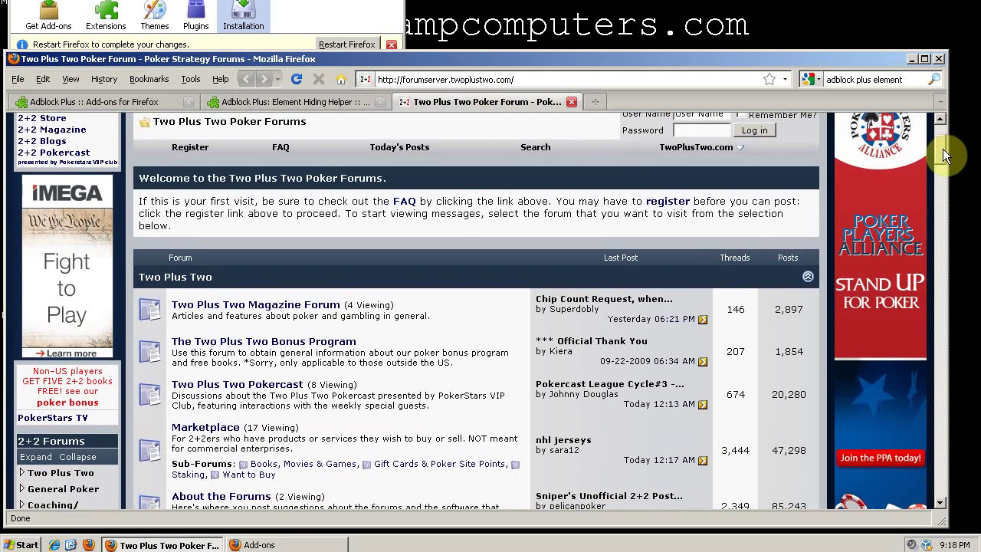
pyautogui.scroll(-2, 942, 149)
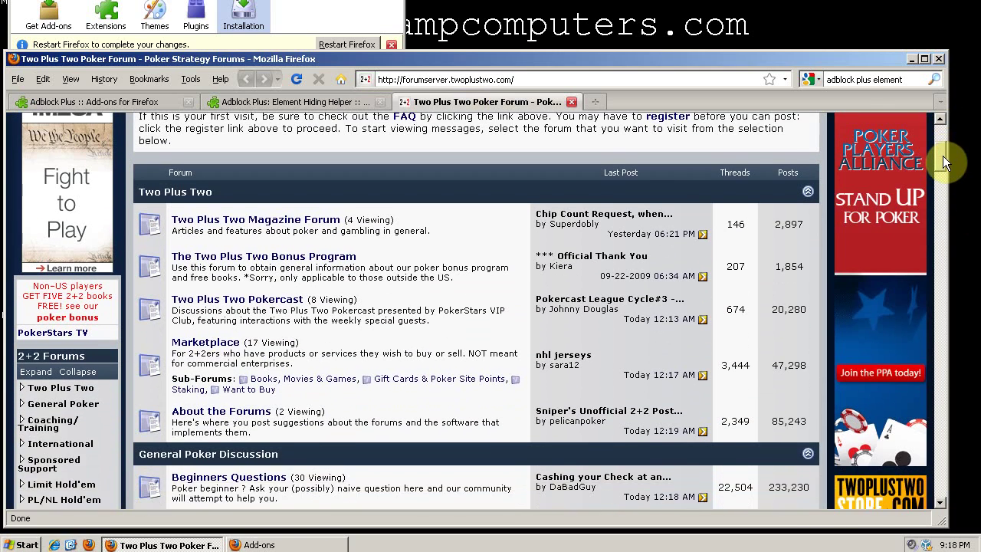
pyautogui.scroll(2, 944, 157)
pyautogui.scroll(3, 943, 150)
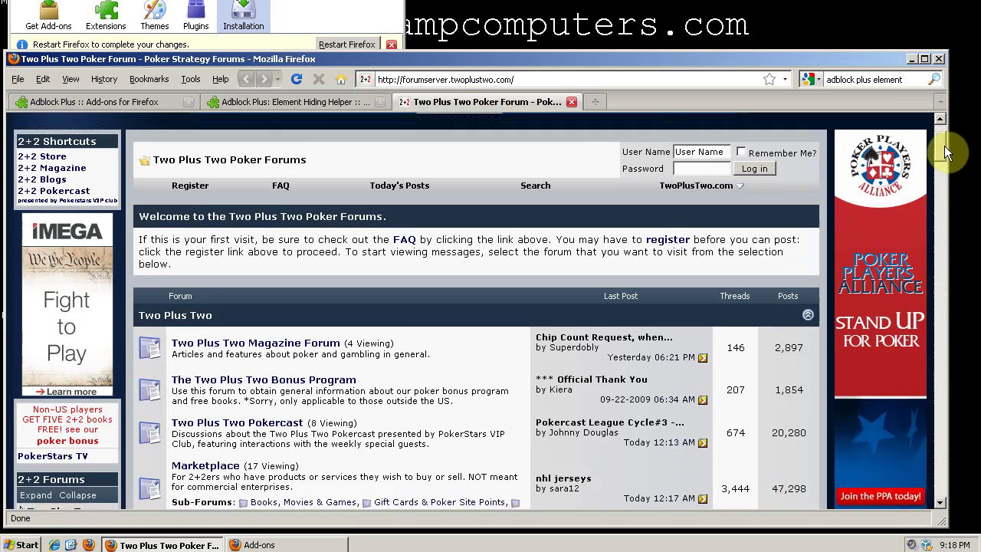
pyautogui.scroll(1, 944, 140)
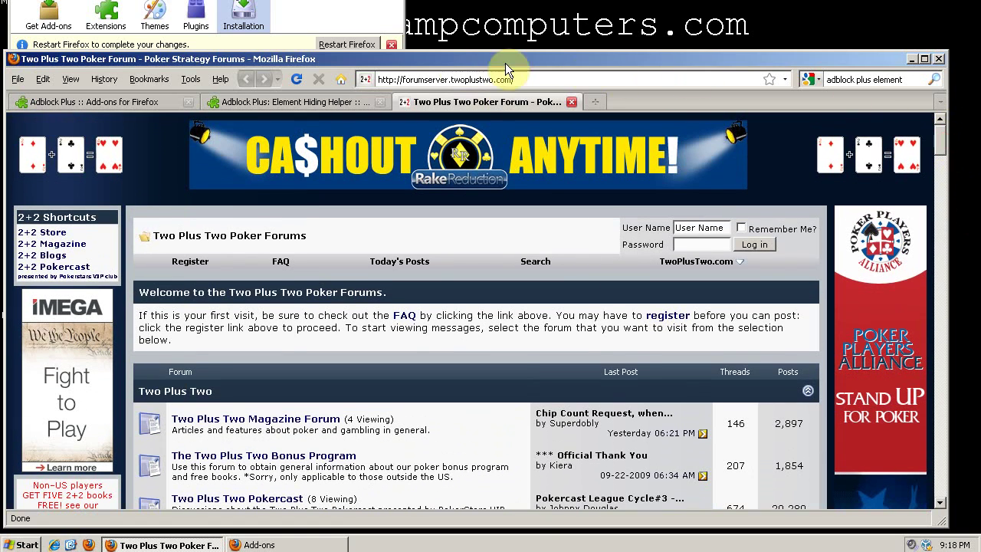
pyautogui.click(333, 99)
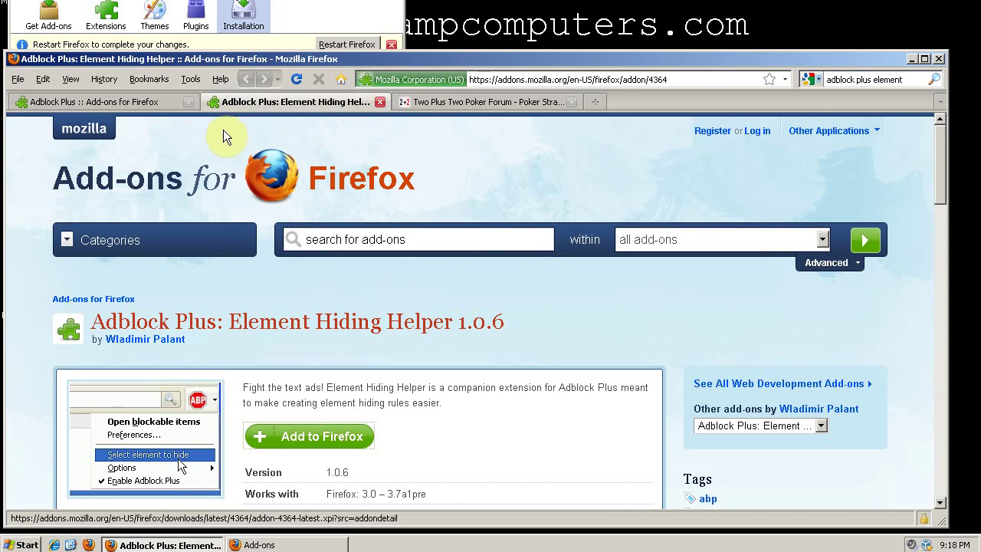
# Restart Firefox to finish the add-on installs, skipping future restart confirmations
pyautogui.click(346, 44)
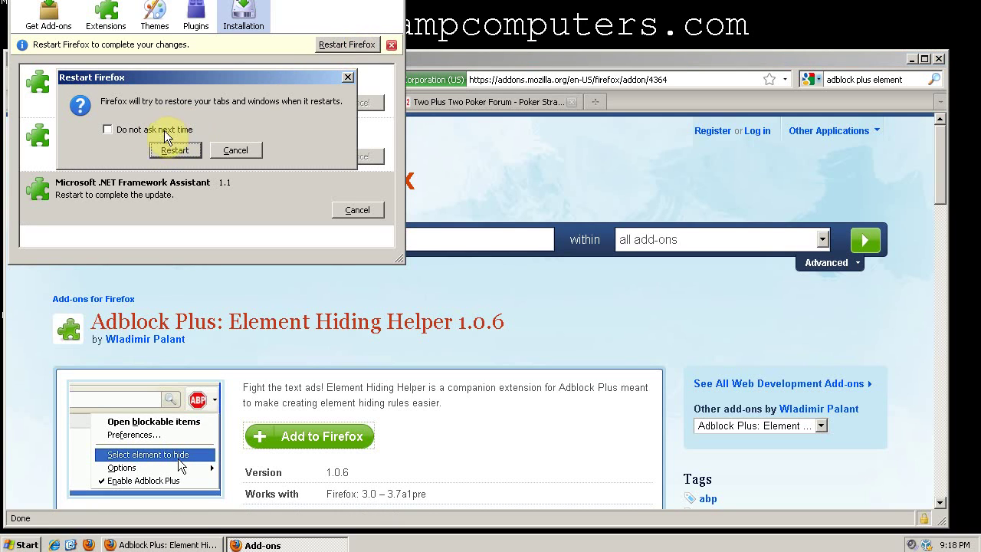
pyautogui.click(122, 129)
pyautogui.click(178, 152)
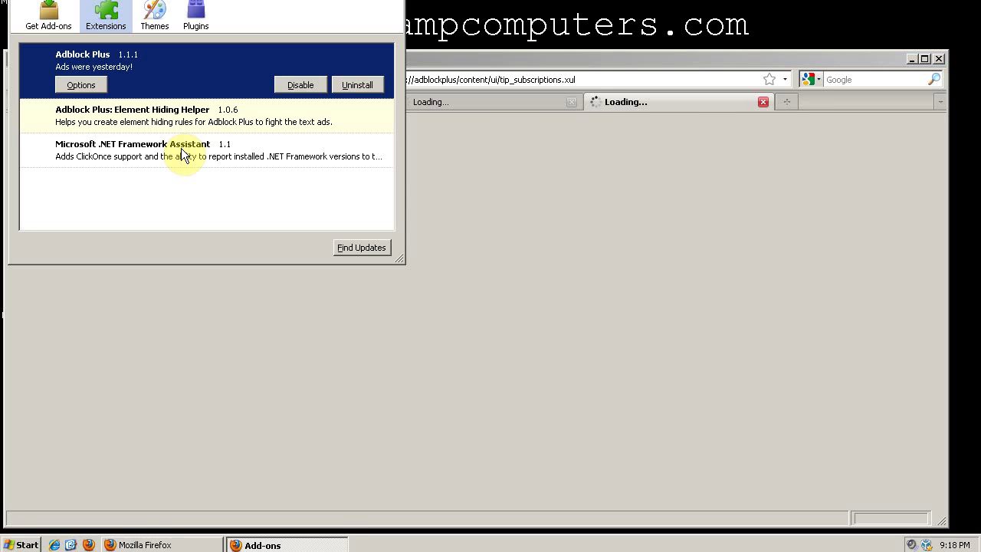
# Uninstall Microsoft .NET Framework Assistant, then subscribe Adblock Plus to EasyList (USA)
pyautogui.click(234, 163)
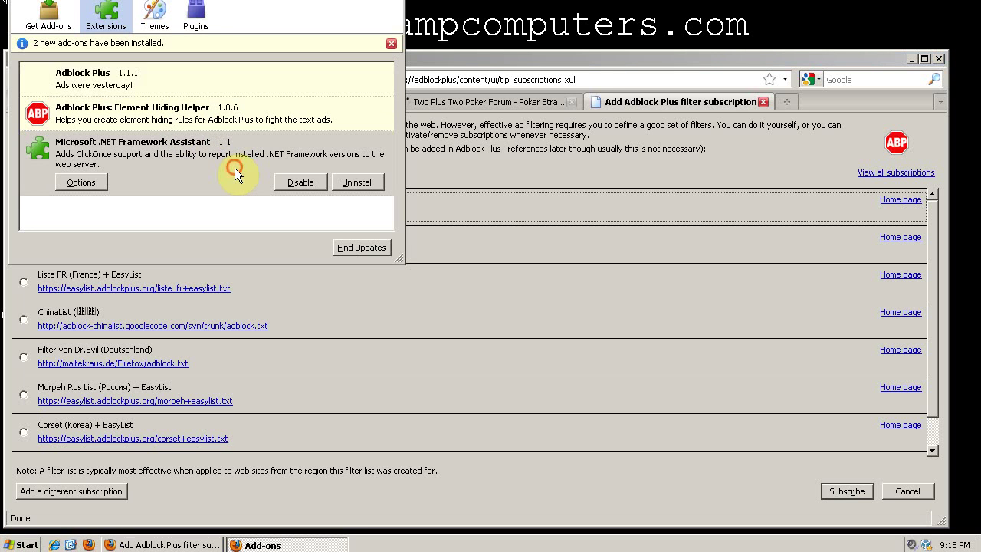
pyautogui.click(359, 192)
pyautogui.click(264, 142)
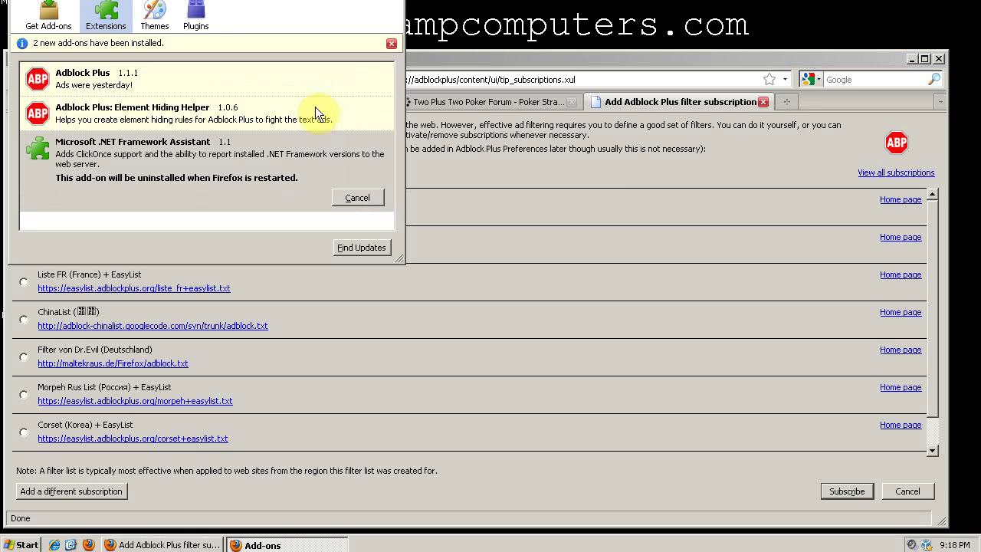
pyautogui.click(389, 1)
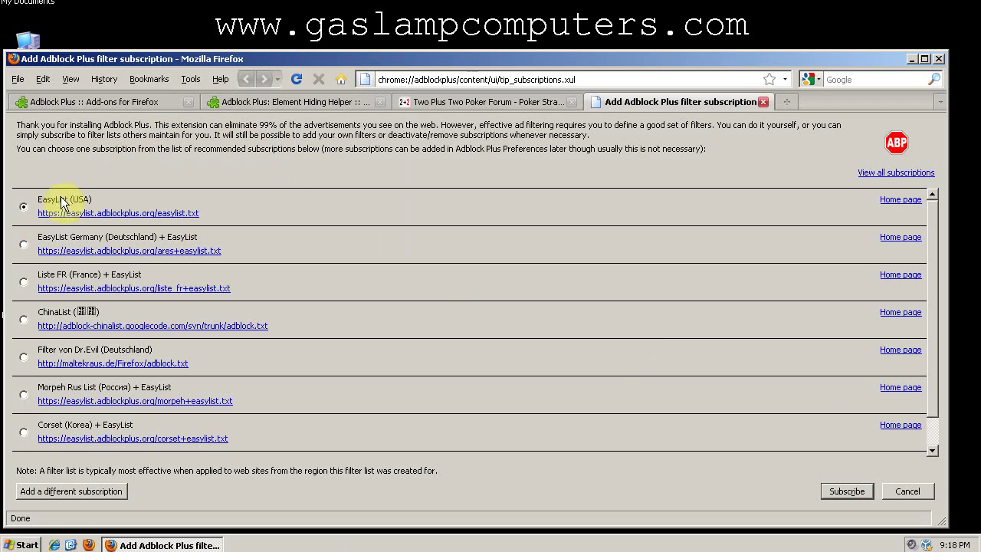
pyautogui.click(855, 494)
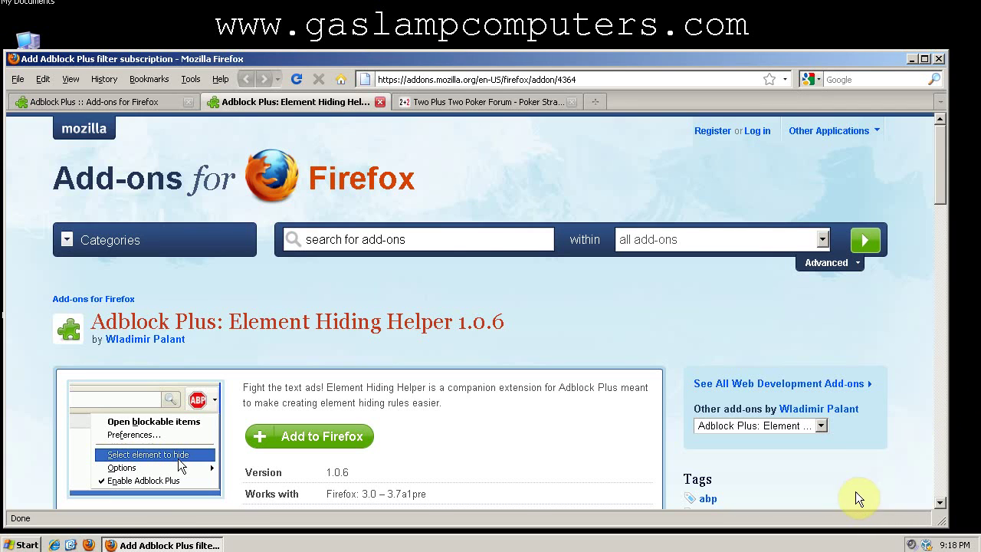
# Reload the Two Plus Two Poker Forum tab so Adblock Plus removes its ads
pyautogui.click(441, 101)
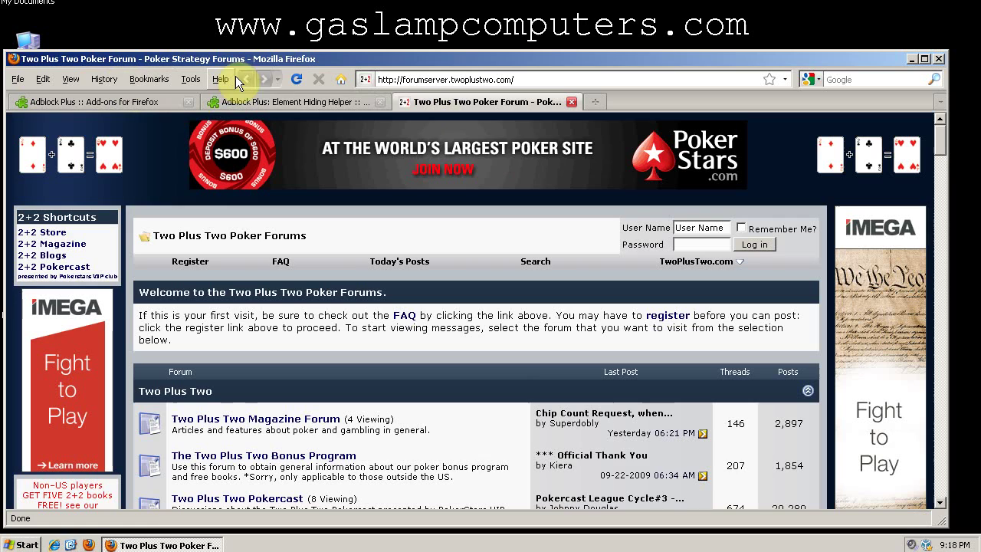
pyautogui.click(297, 80)
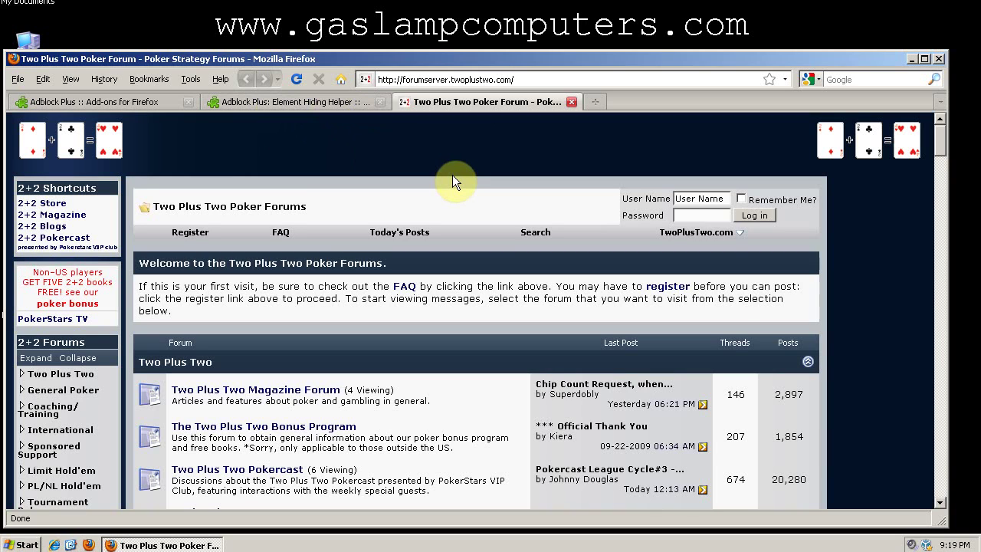
# Add an Element Hiding Helper rule hiding the blank right-hand sidebar column on forumserver.twoplustwo.com
pyautogui.hotkey('ctrl', 'shift', 'k')
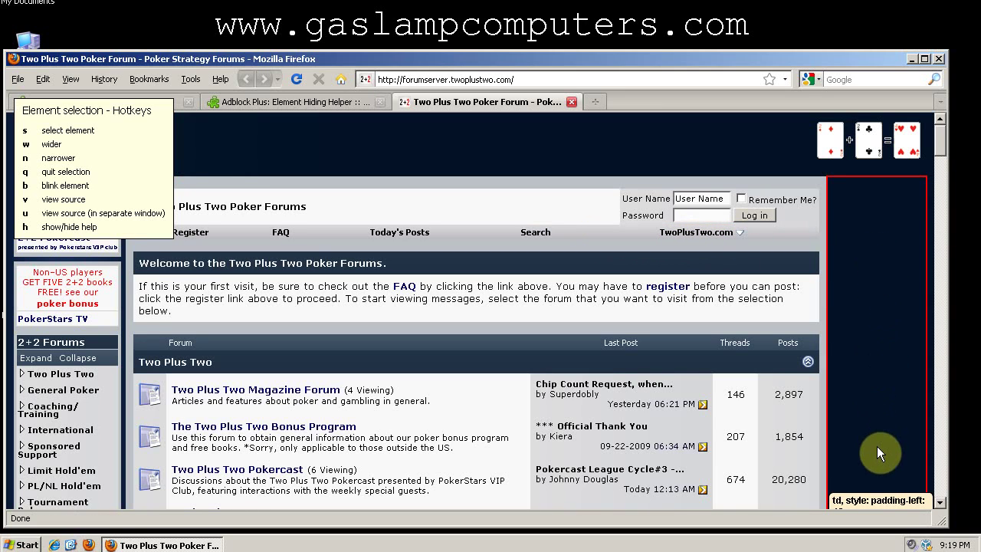
pyautogui.click(879, 378)
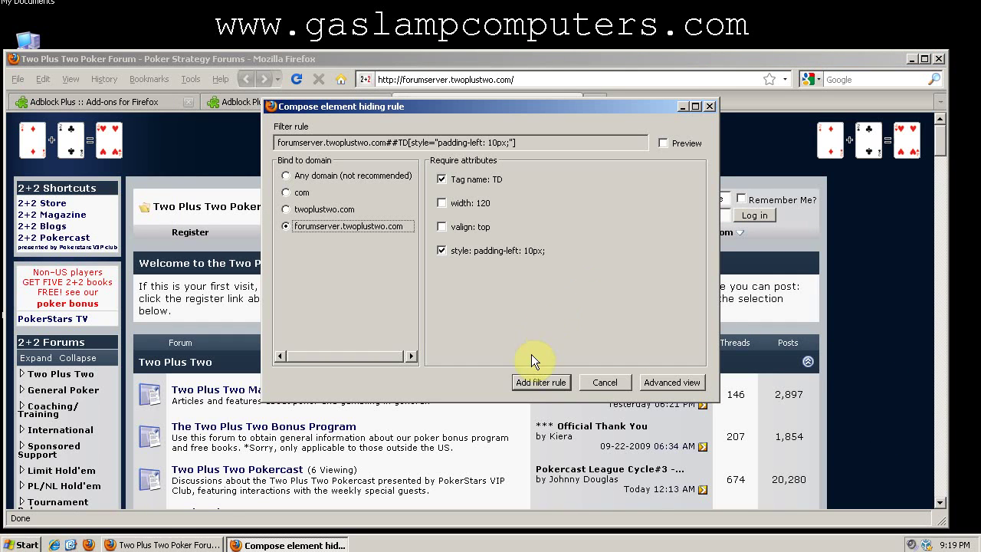
pyautogui.click(534, 384)
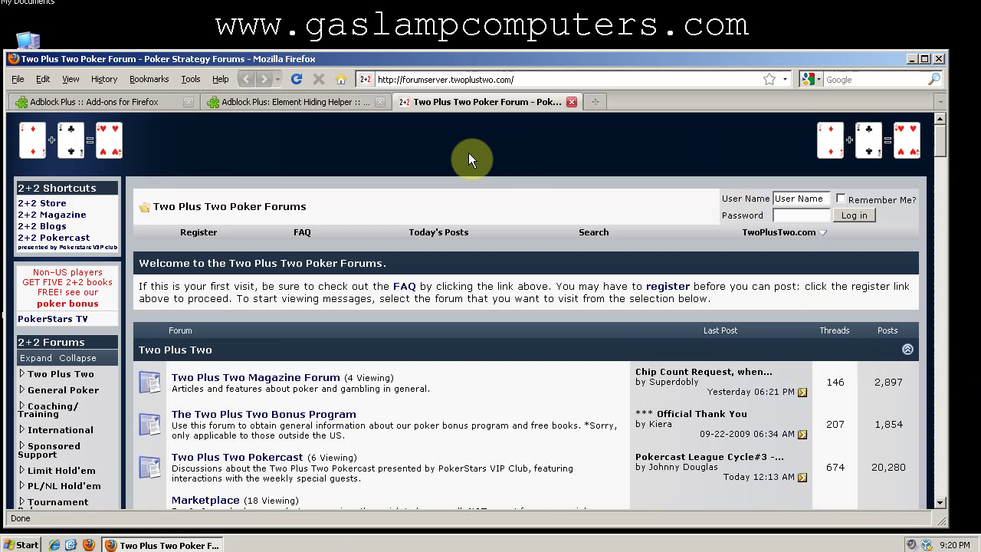
# Add a second Element Hiding Helper rule, forumserver.twoplustwo.com##TABLE.body, hiding the blank header
pyautogui.hotkey('ctrl', 'shift', 'k')
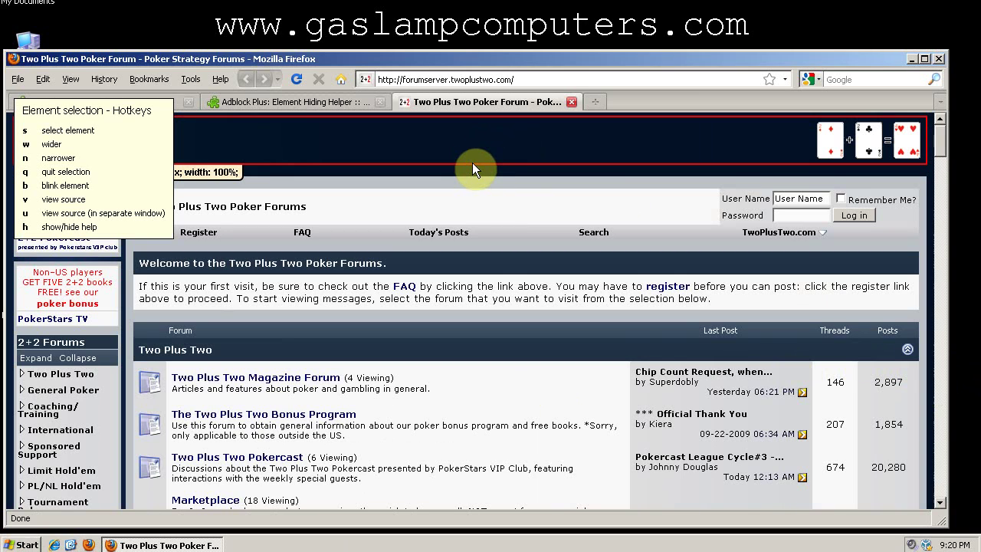
pyautogui.click(472, 163)
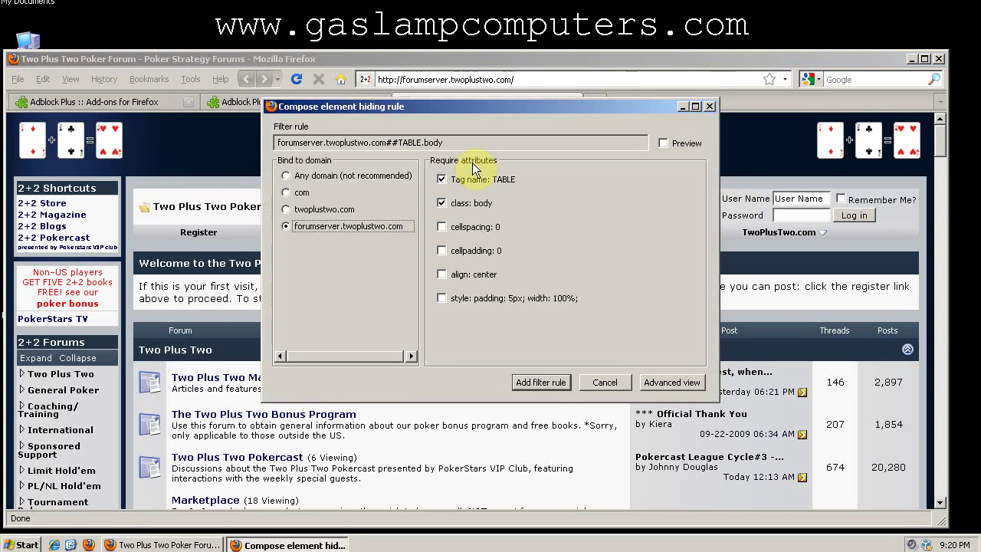
pyautogui.click(525, 382)
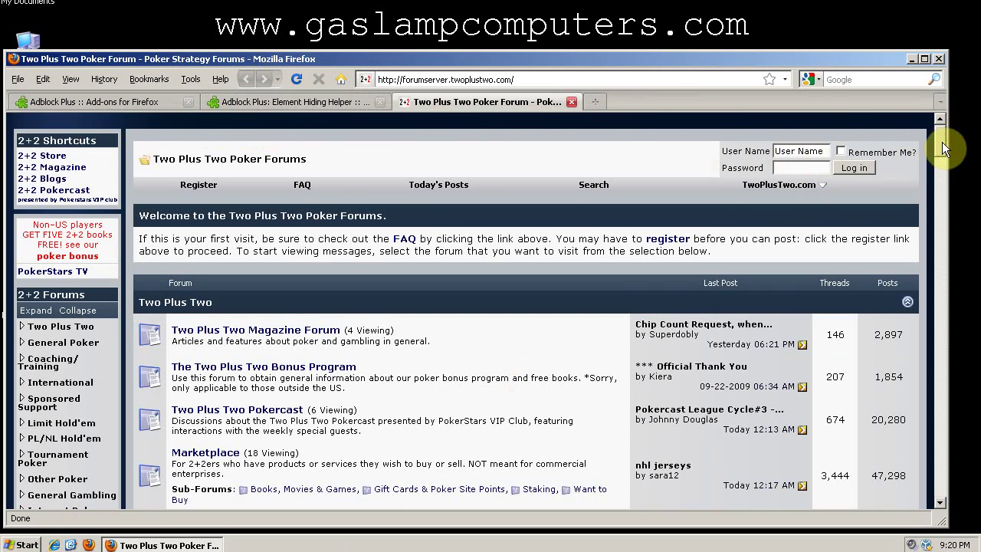
pyautogui.moveTo(942, 141); pyautogui.dragTo(942, 145)
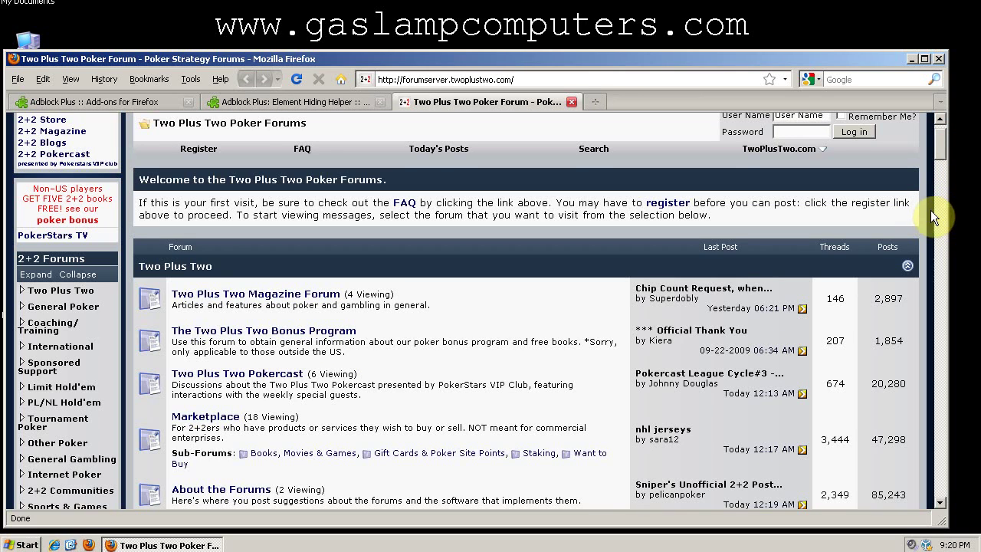
pyautogui.scroll(1, 937, 151)
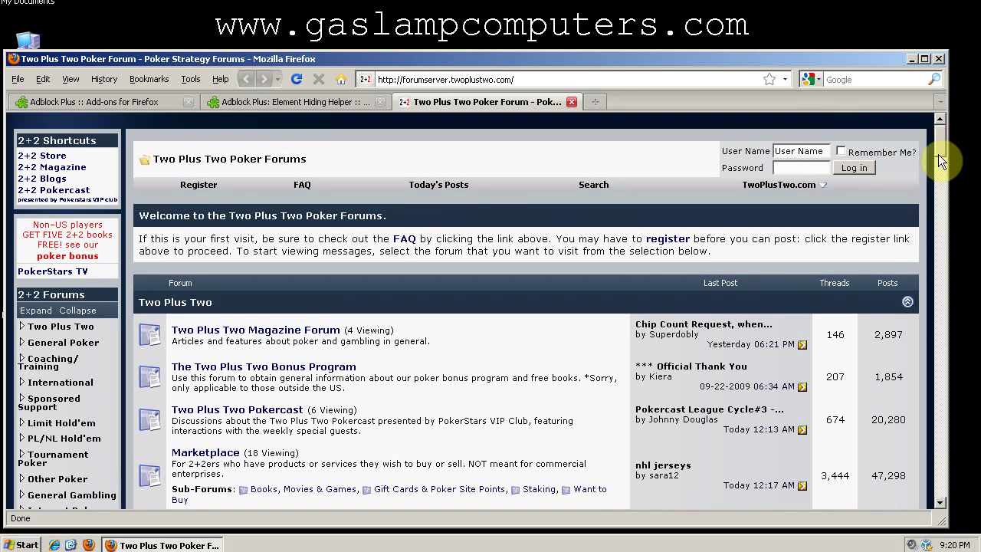
pyautogui.scroll(-1, 940, 149)
pyautogui.scroll(1, 928, 142)
pyautogui.moveTo(937, 137); pyautogui.dragTo(940, 173)
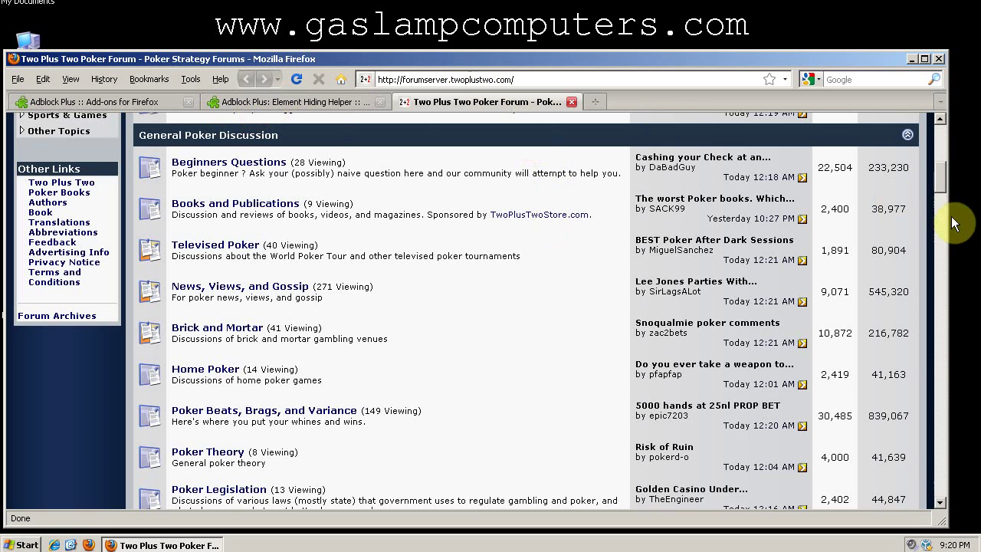
pyautogui.moveTo(940, 179); pyautogui.dragTo(942, 135)
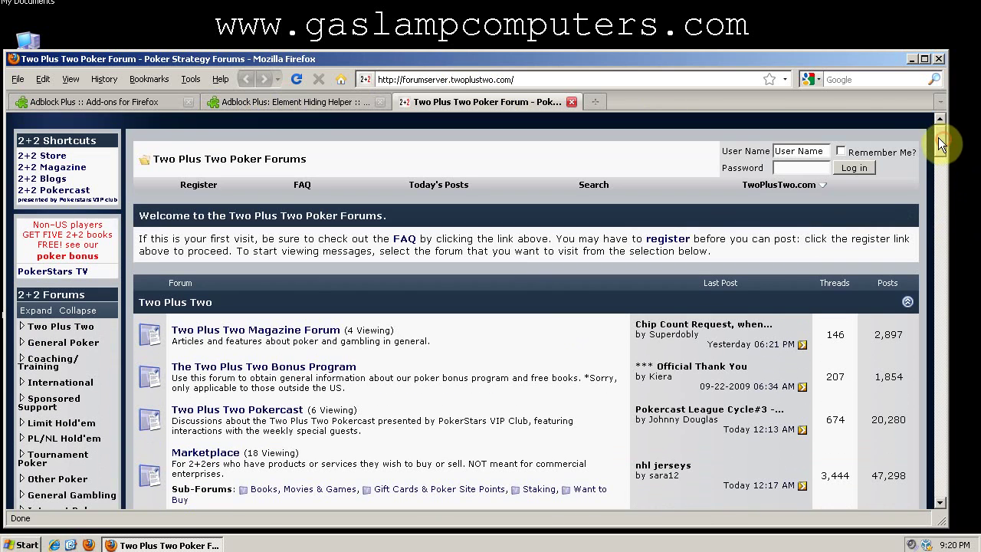